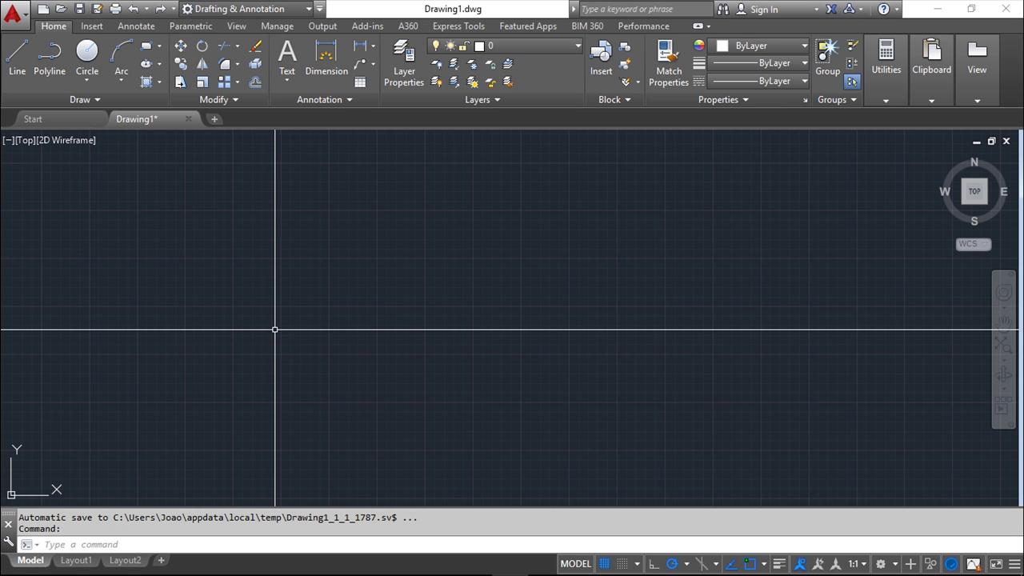
Step: Run DYNMODE and keep its current value of 3
type("l")
type("DYNMO")
key("BackSpace")
key("BackSpace")
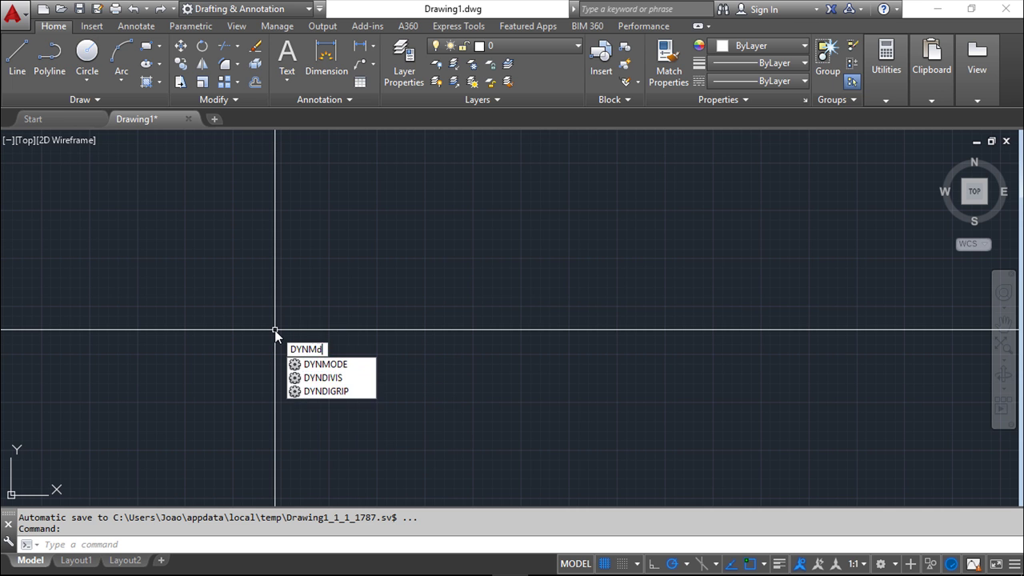
type("ModE")
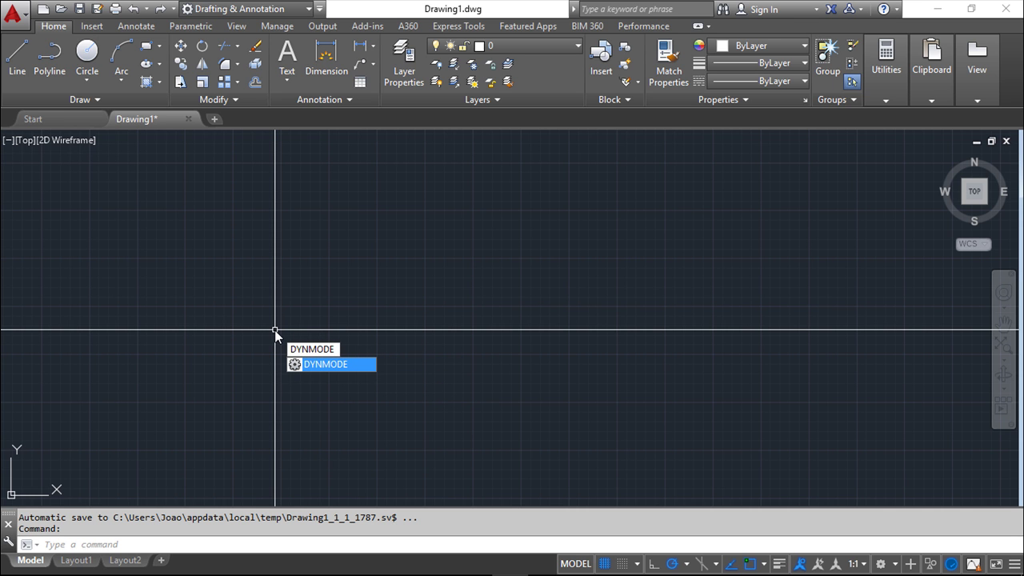
key("Return")
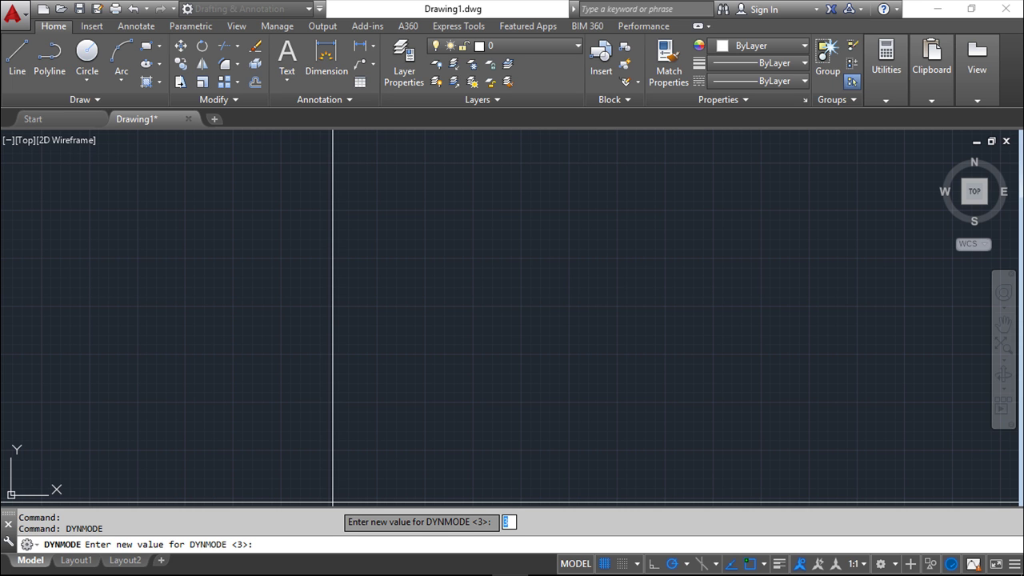
key("Return")
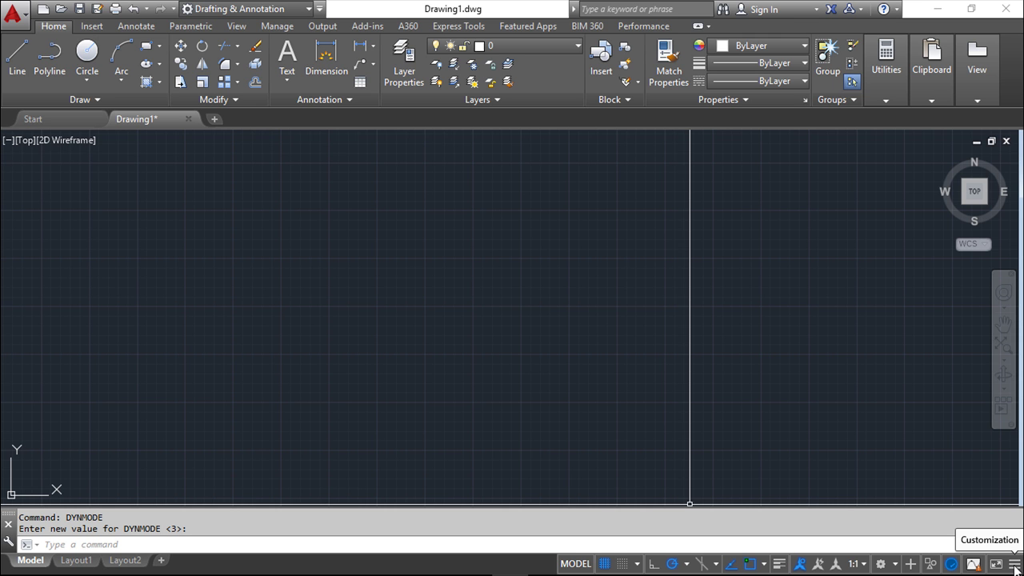
Step: Add the Dynamic Input toggle to the status bar and cancel the pending DYNMODE prompt
left_click(1014, 566)
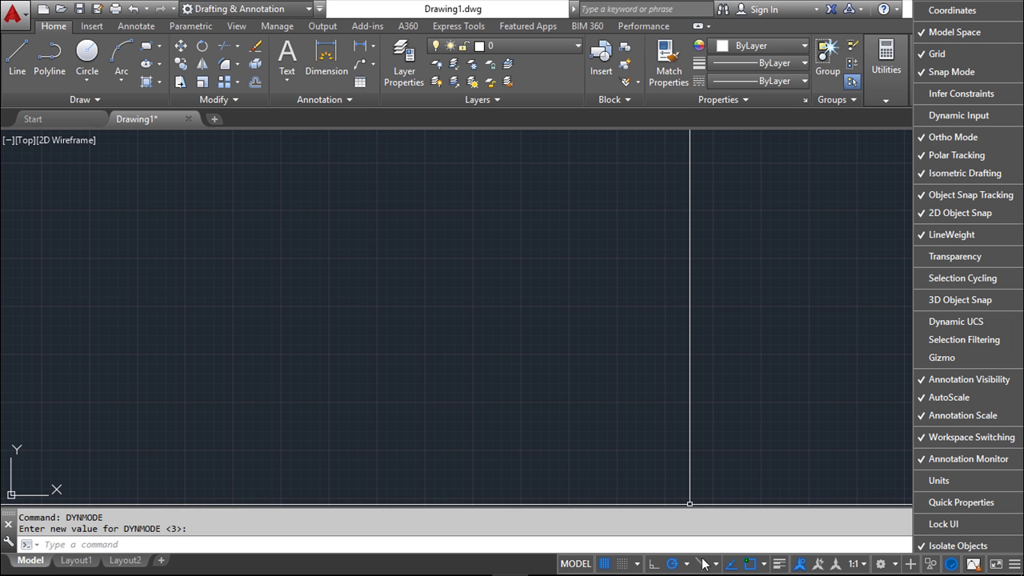
left_click(965, 116)
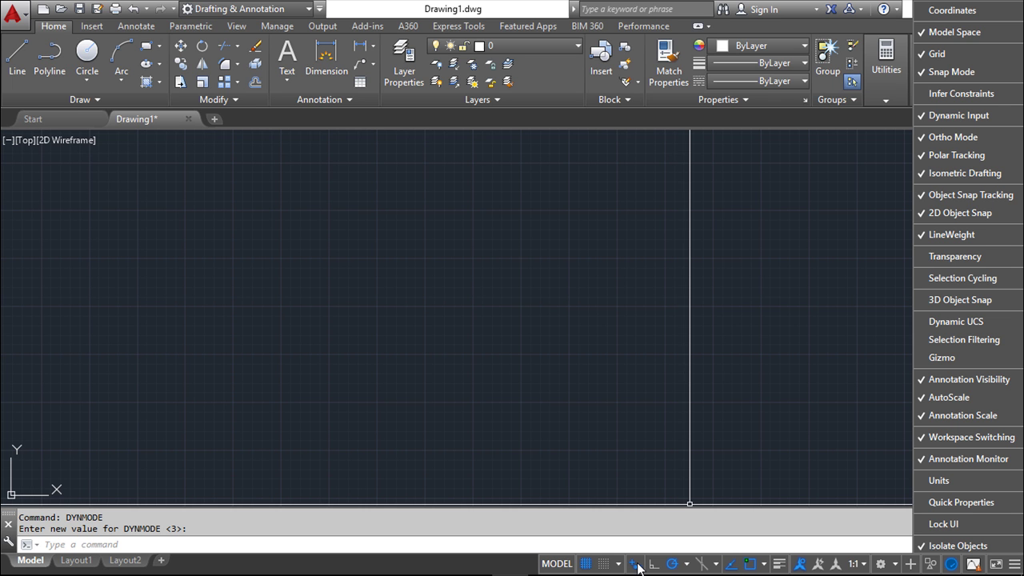
key("Escape")
left_click(791, 300)
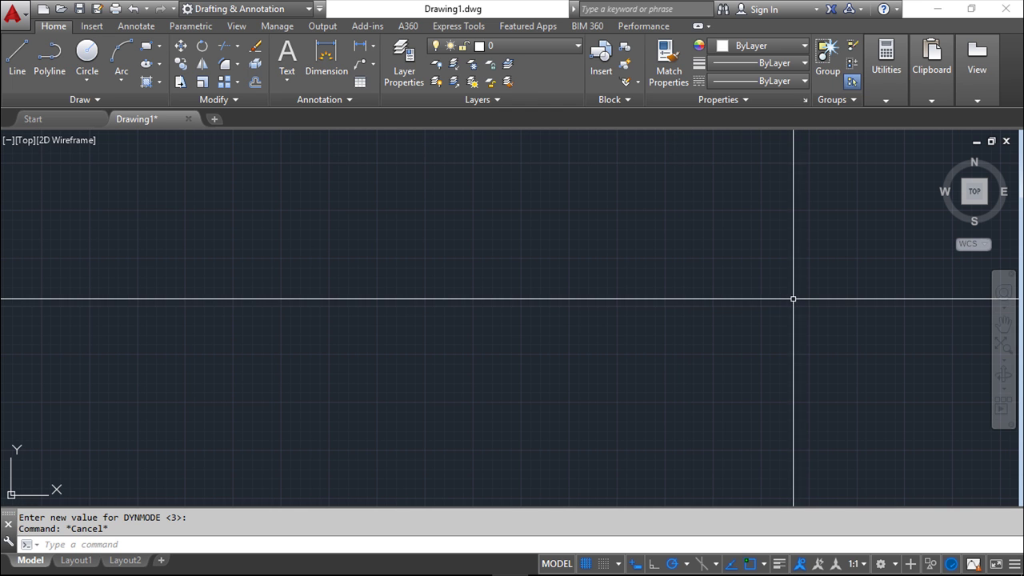
Step: Switch Dynamic Input off and back on, then bring up its options menu
left_click(637, 565)
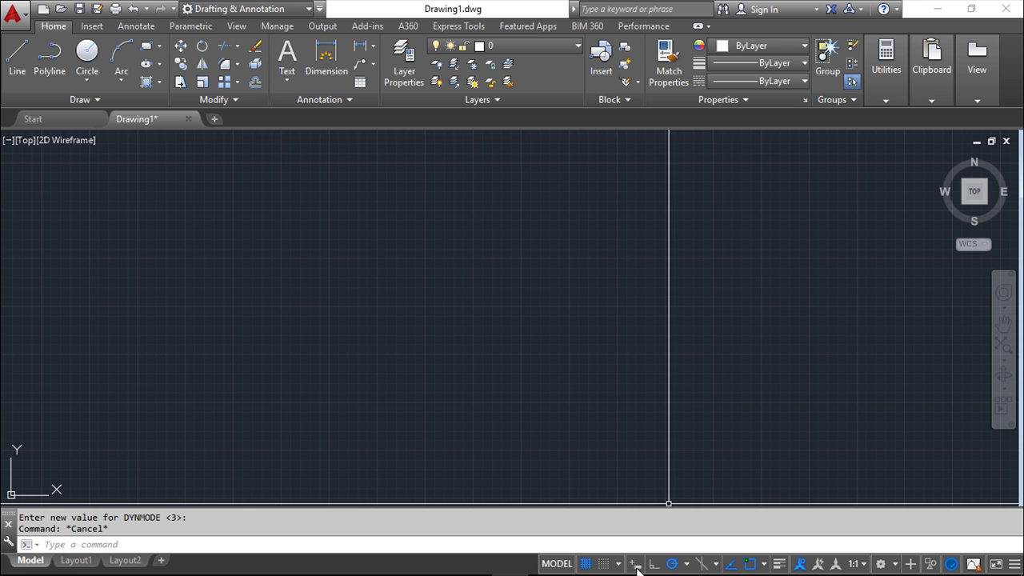
left_click(635, 565)
right_click(637, 565)
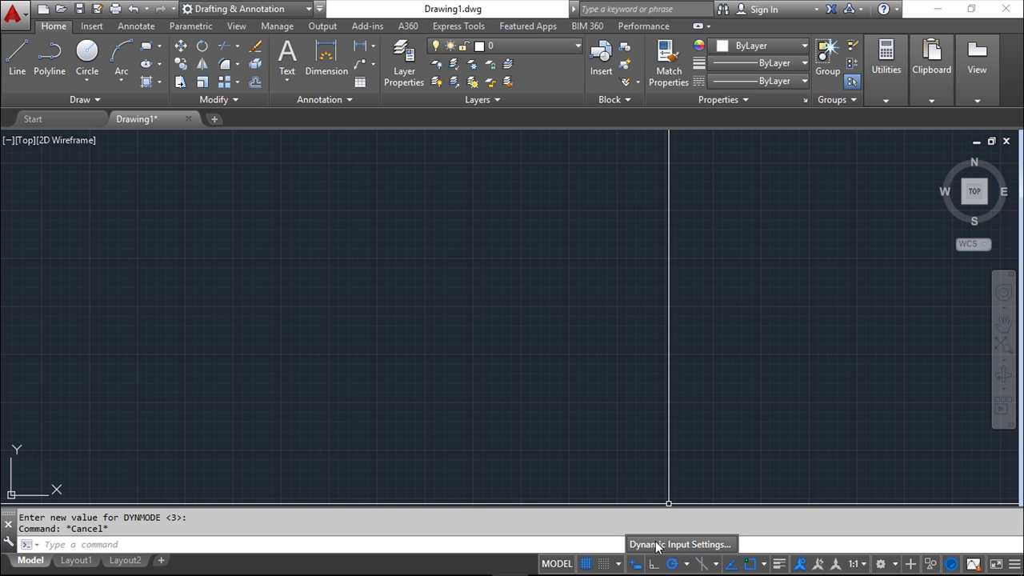
left_click(703, 544)
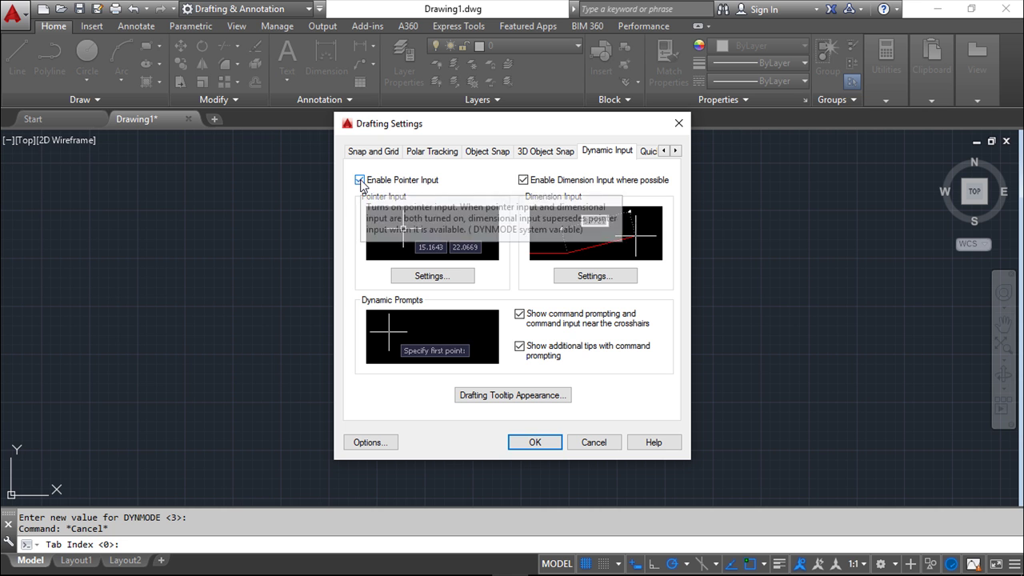
left_click(522, 182)
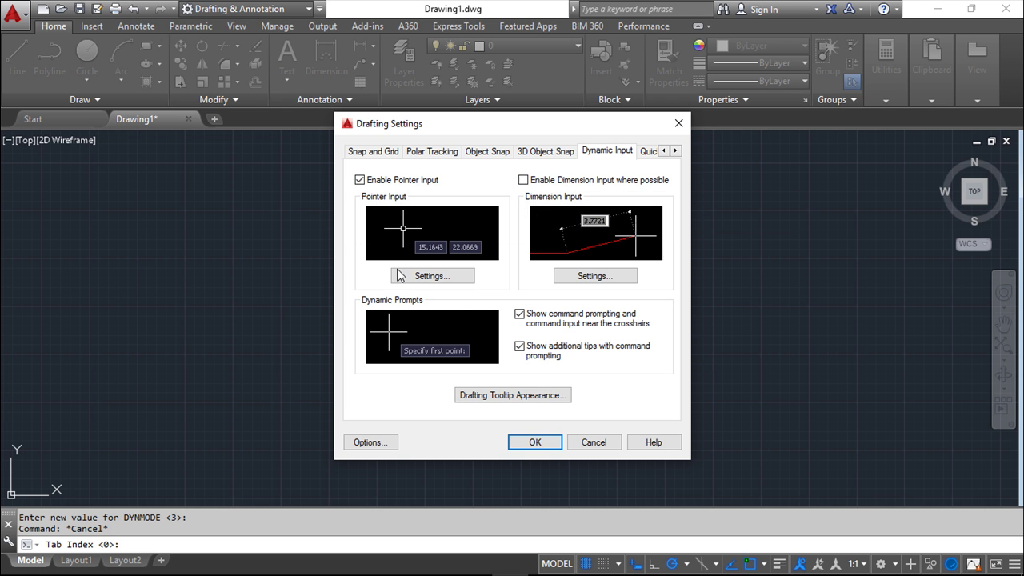
left_click(523, 180)
left_click(400, 180)
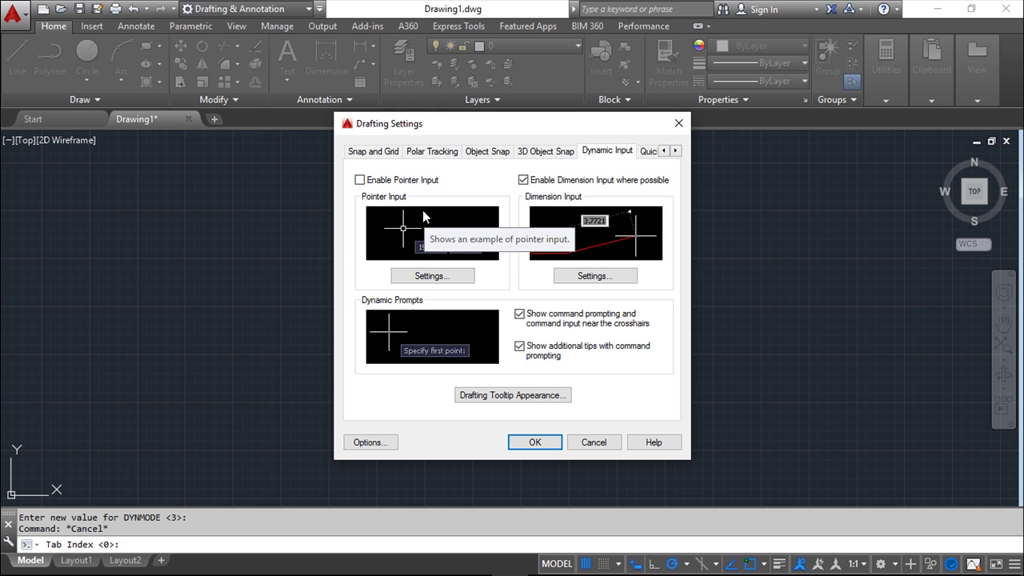
left_click(360, 180)
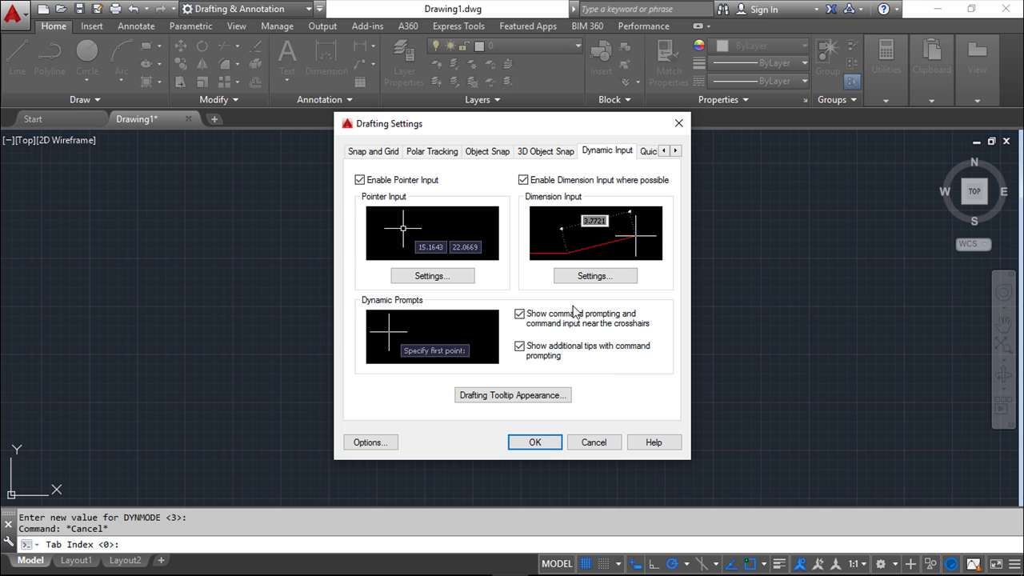
left_click(546, 443)
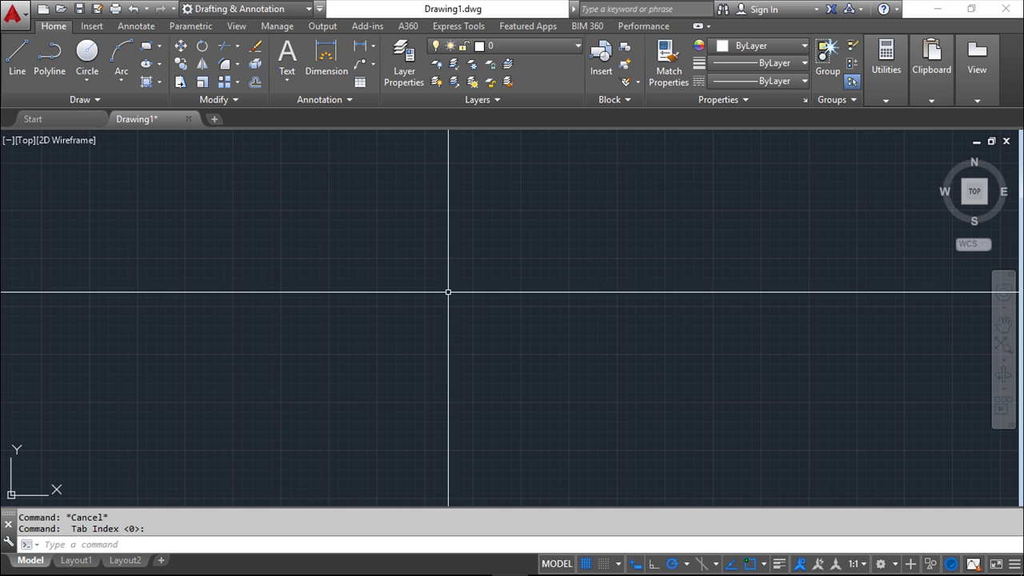
Step: Draw a single diagonal line rising from lower left to upper right
left_click(17, 56)
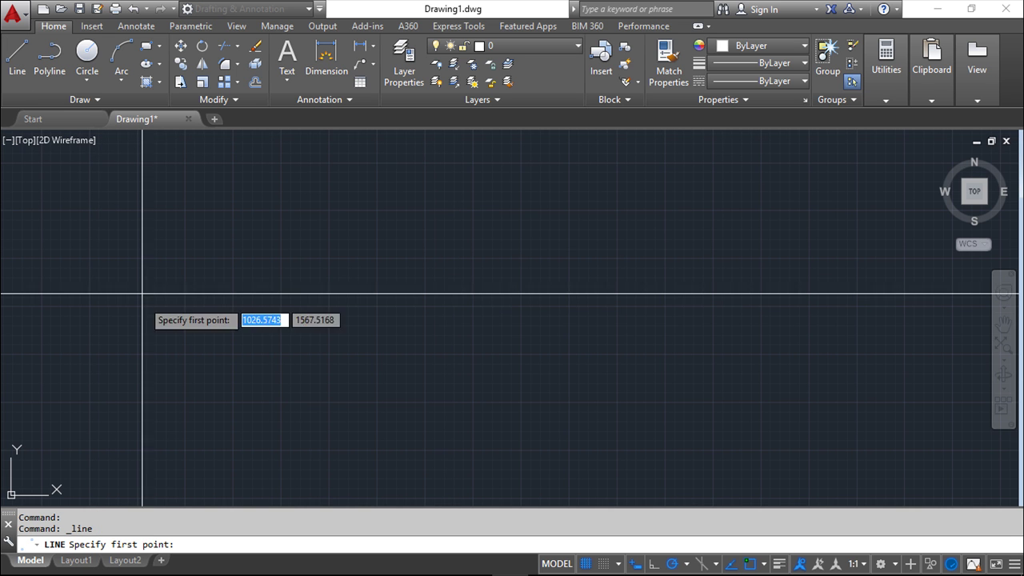
left_click(199, 372)
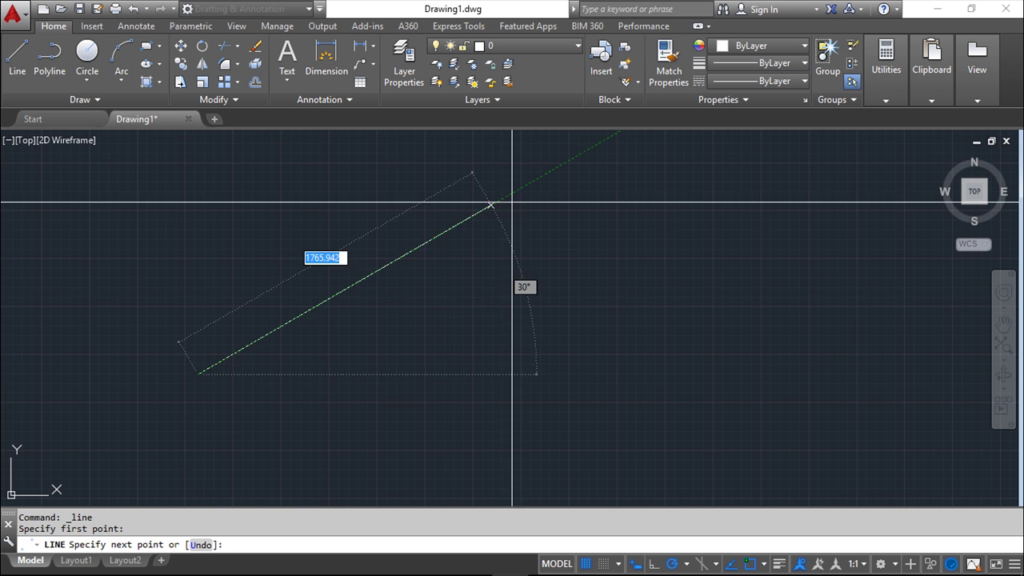
left_click(365, 252)
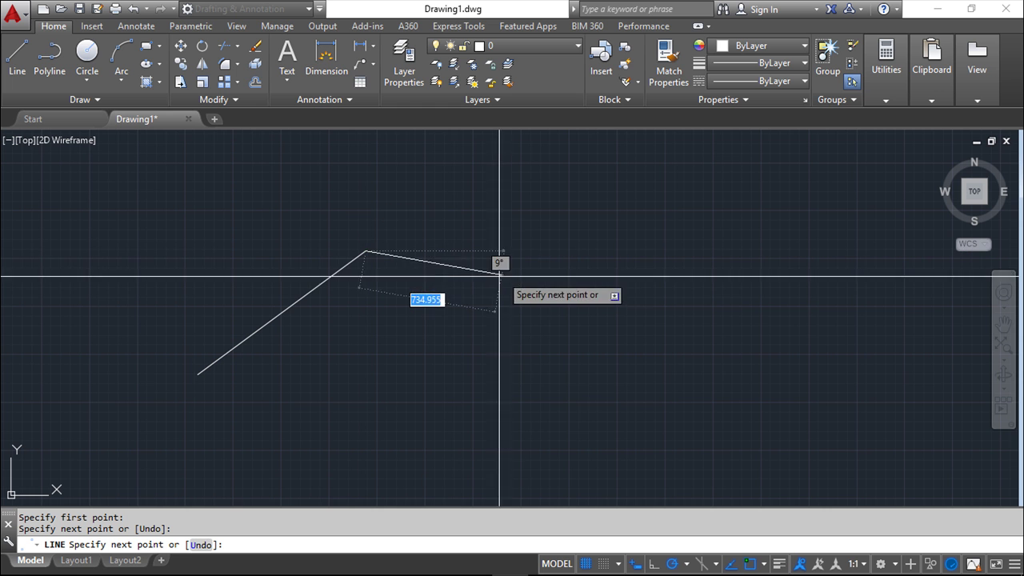
right_click(523, 309)
left_click(532, 317)
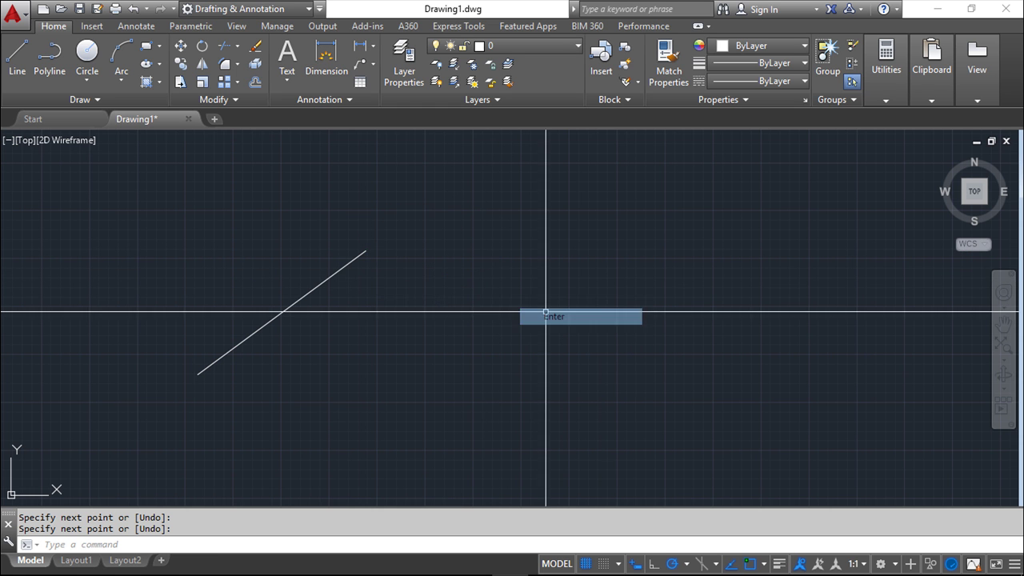
Step: Draw a 3-point arc to the right of the line
left_click(120, 70)
left_click(490, 397)
left_click(451, 340)
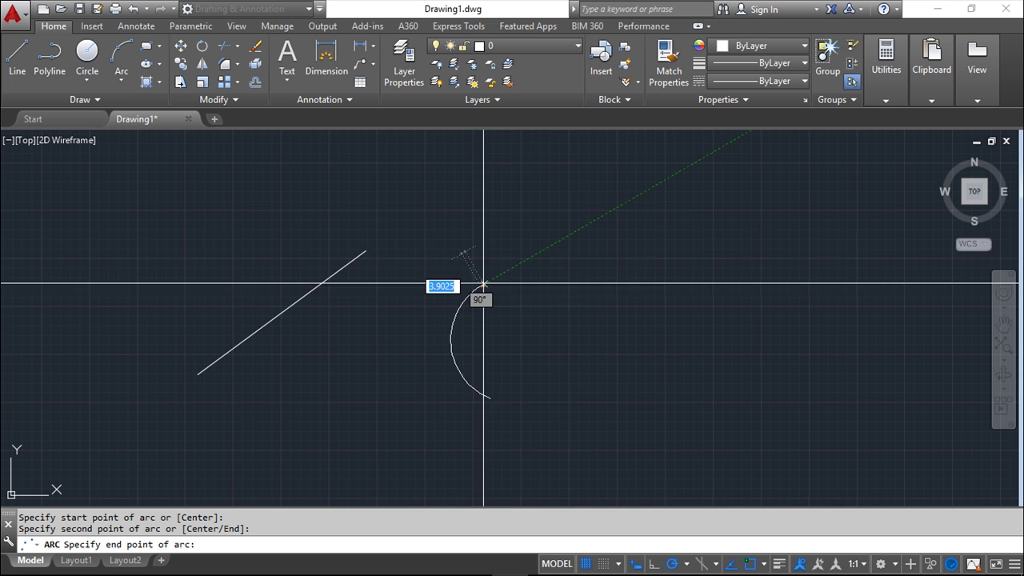
left_click(581, 229)
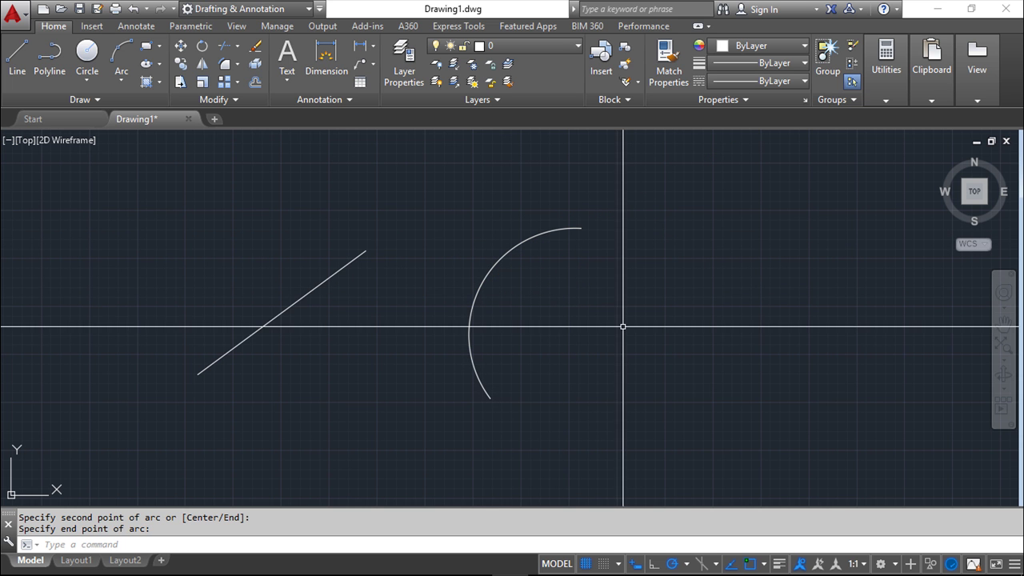
key("Escape")
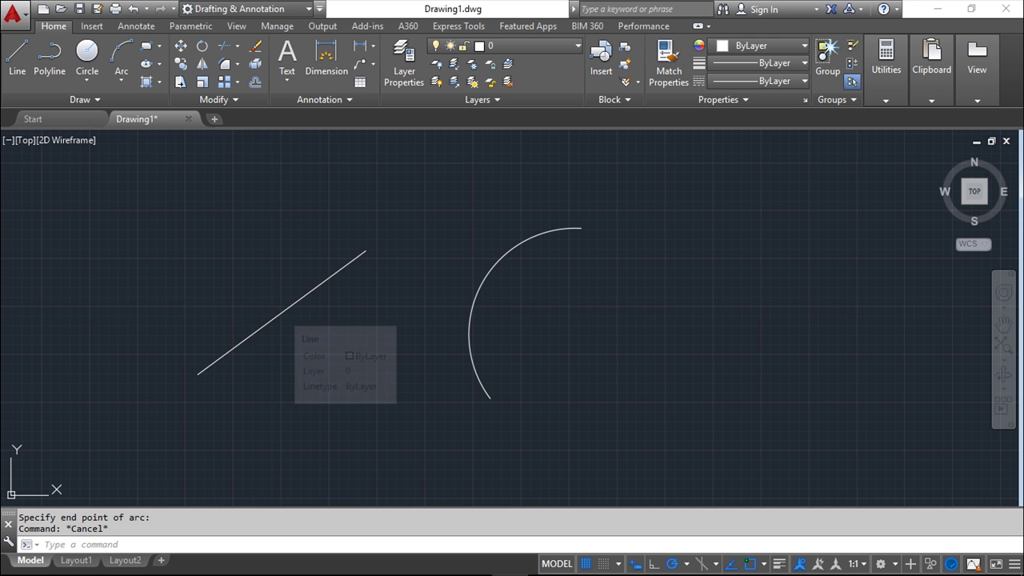
Step: Select the diagonal line and display the Stretch/Lengthen options at its endpoint grips
left_click(282, 312)
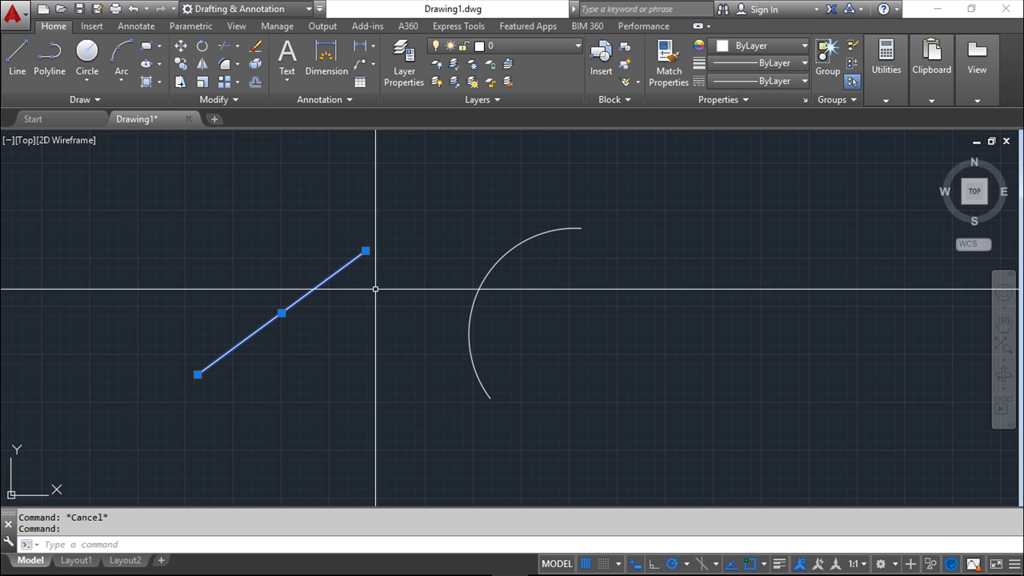
mouse_move(366, 252)
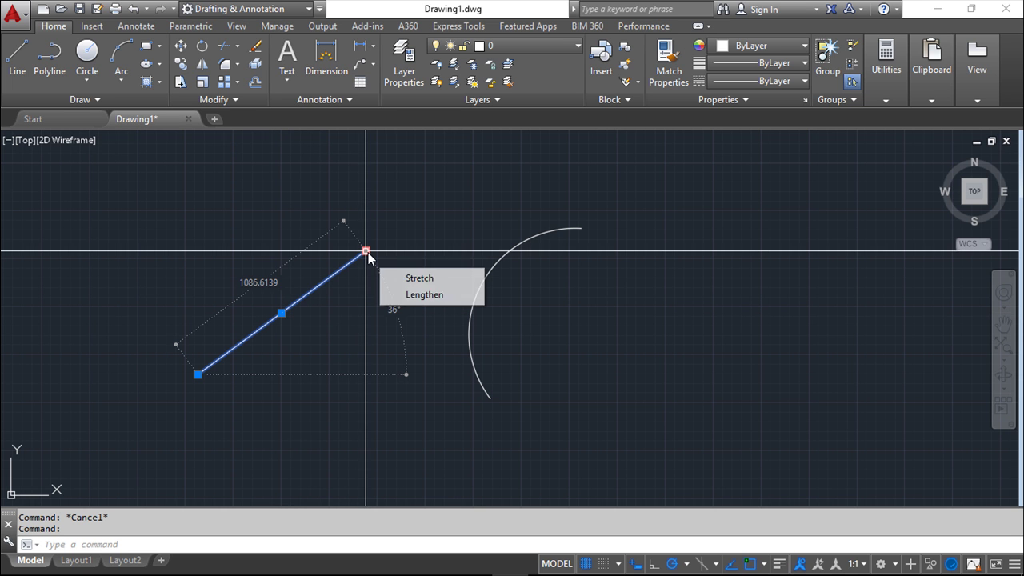
mouse_move(198, 374)
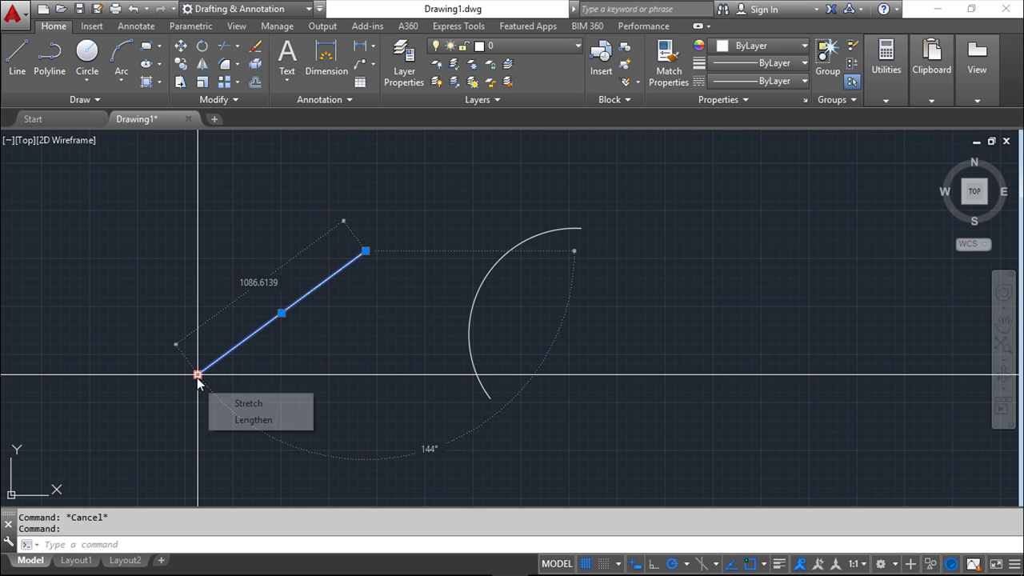
Step: Stretch the line's top endpoint grip by an entered distance of 100
left_click(365, 252)
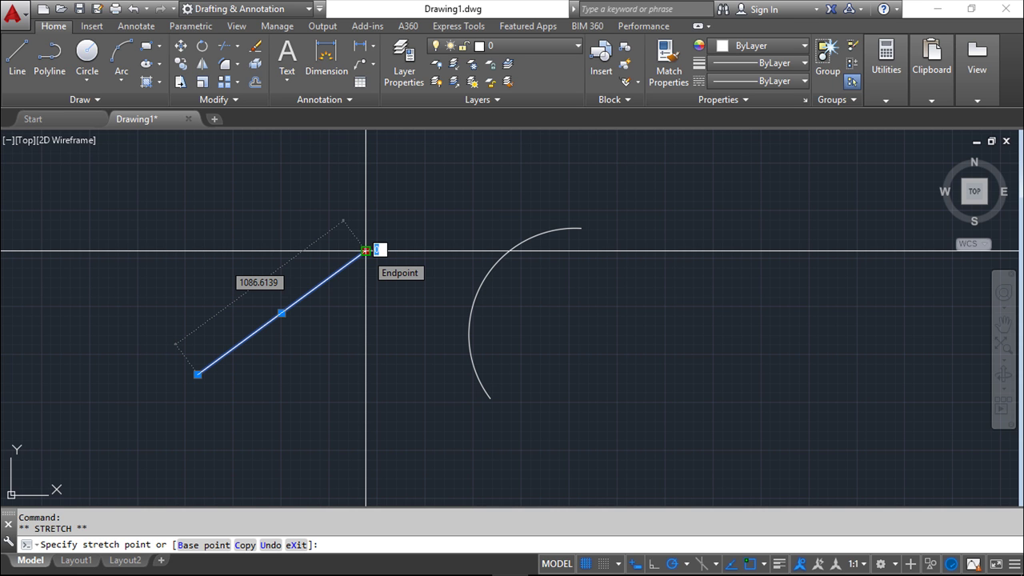
type("100")
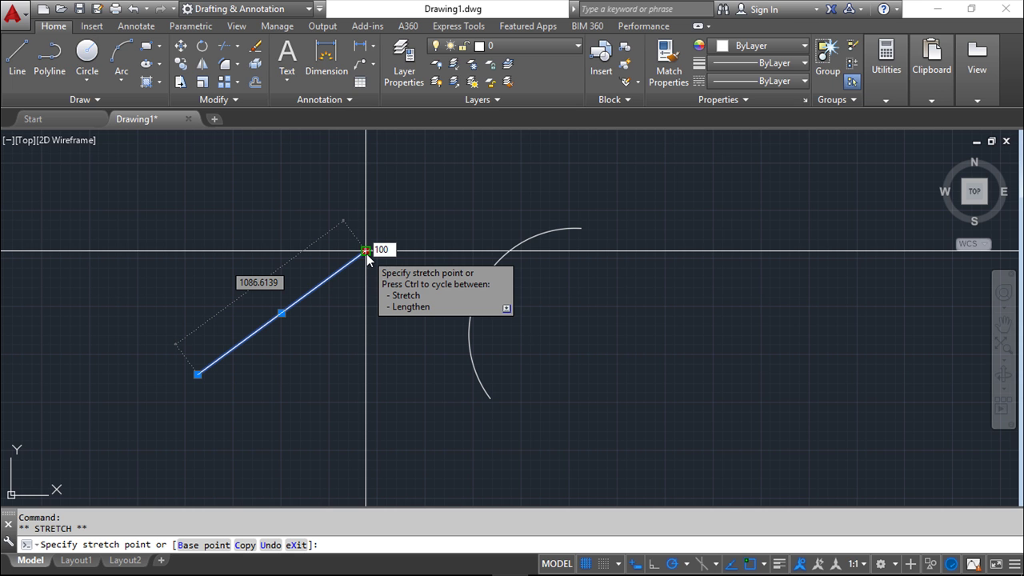
key("Return")
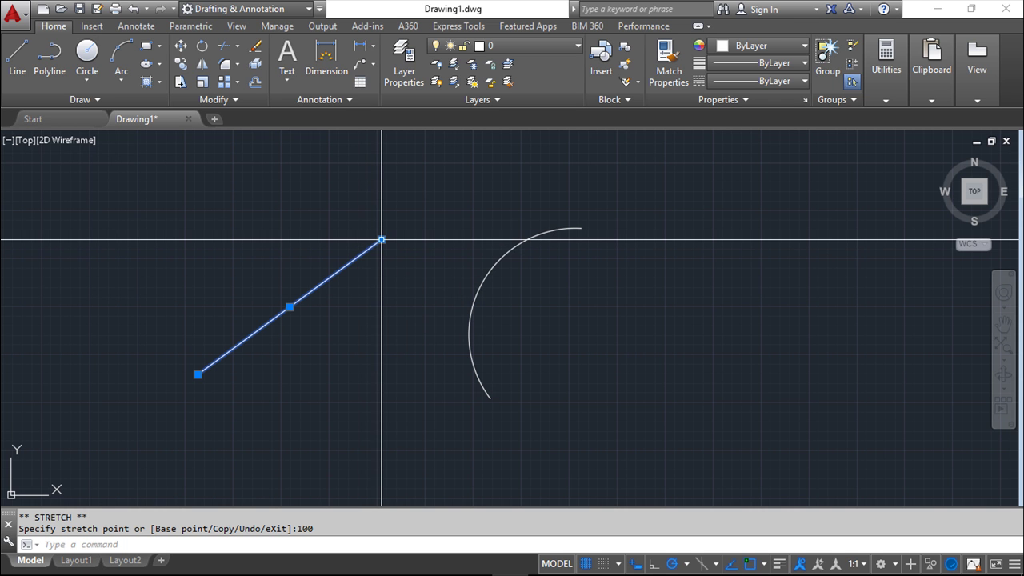
Step: Enter 1000 in the endpoint grip's length field to make the line 1000 long
left_click(381, 240)
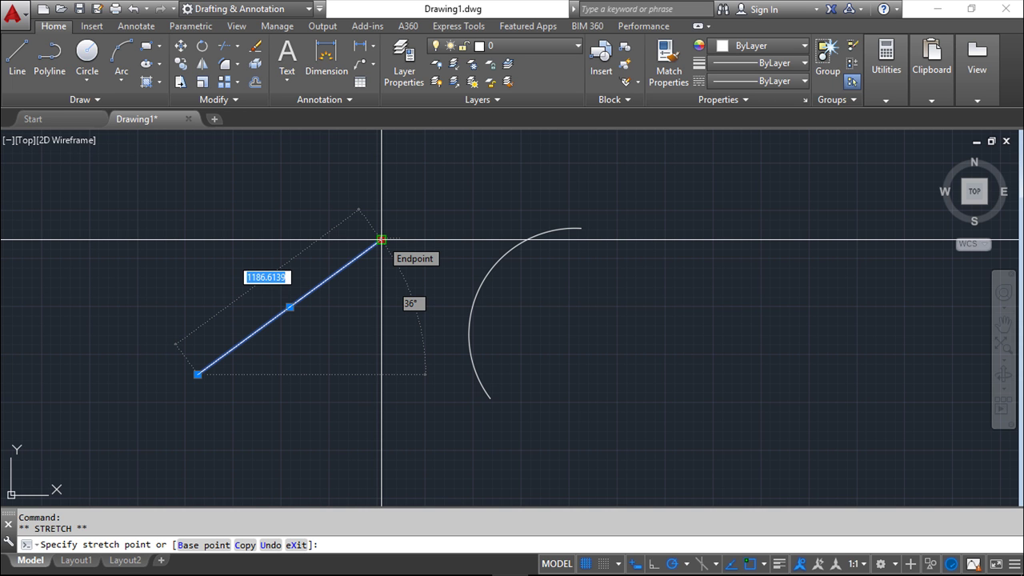
type("1000")
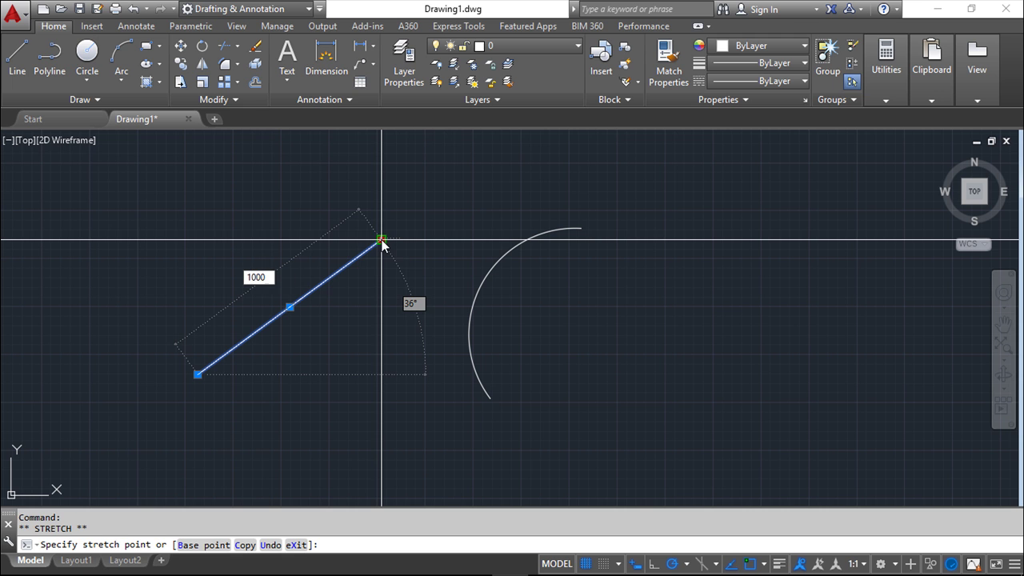
key("Return")
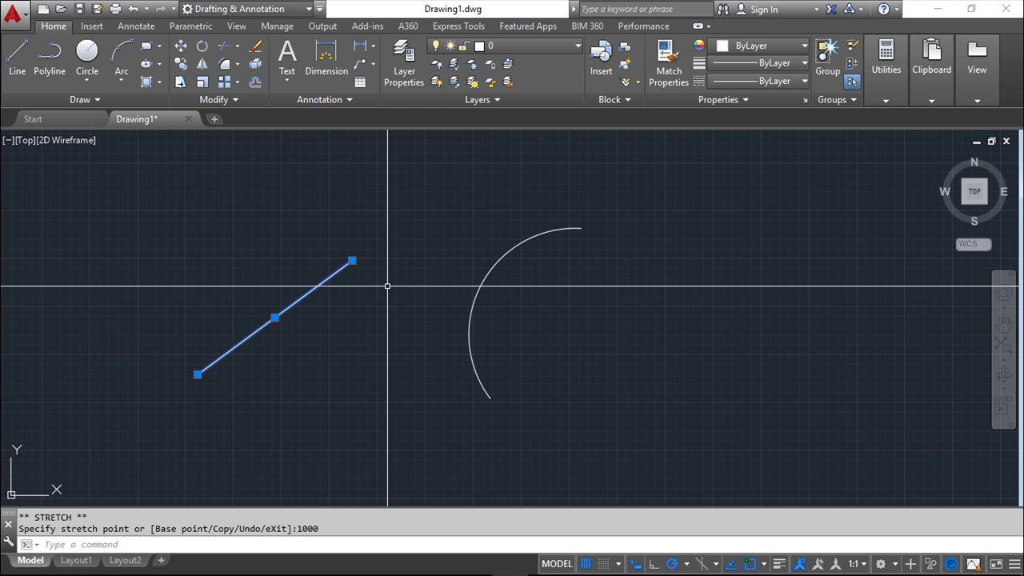
Step: Set the line's angle to 45° through the endpoint grip's angle field, then deselect it
left_click(352, 261)
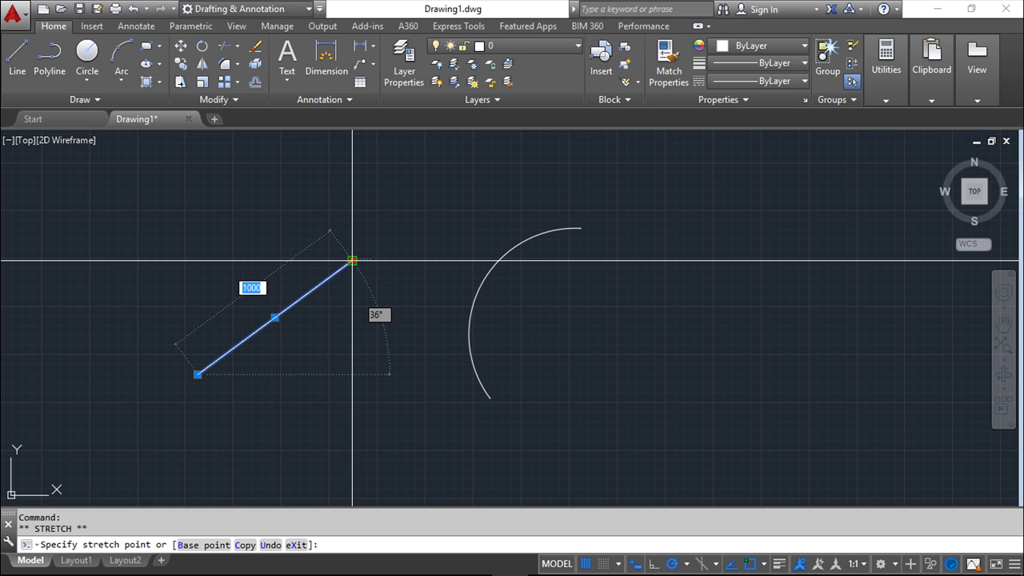
key("Tab")
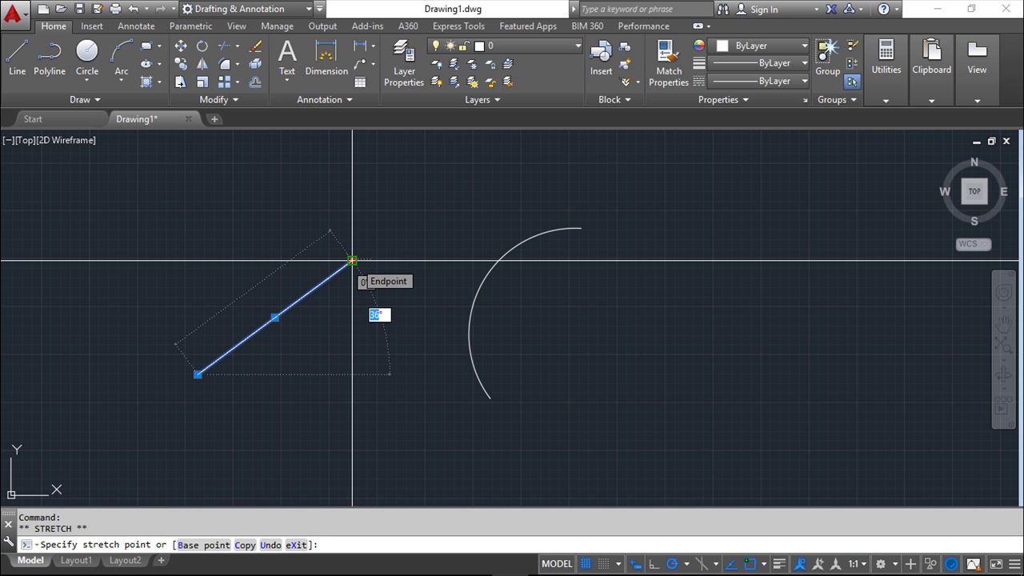
type("45")
key("Return")
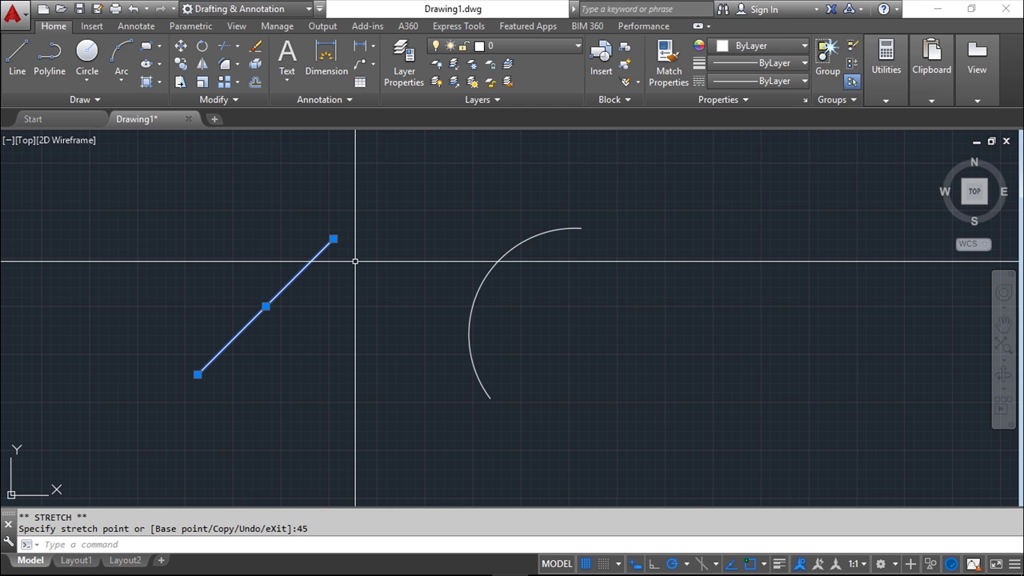
key("Escape")
key("Escape")
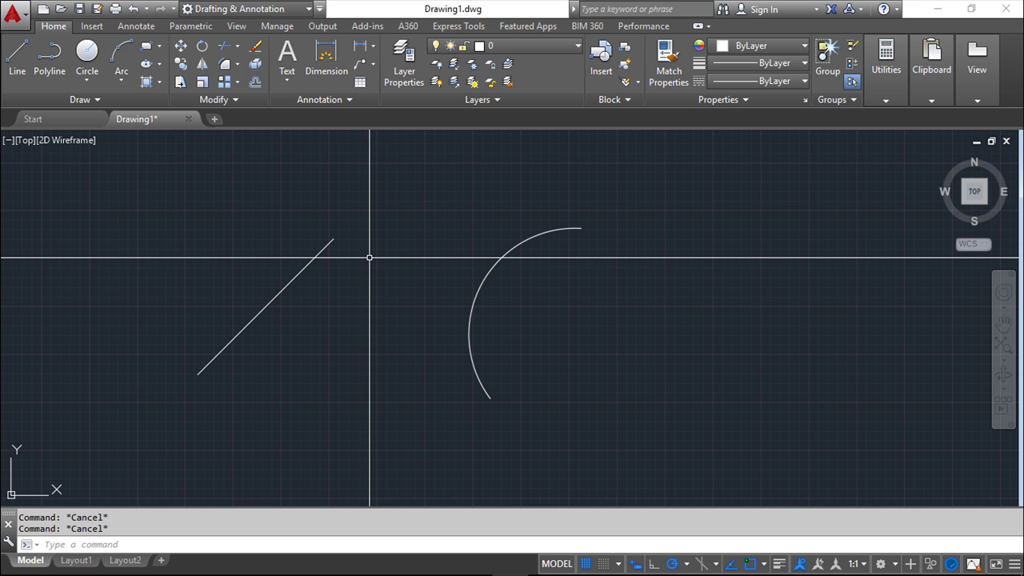
Step: Select the arc, cancel two trial midpoint stretches, and display the midpoint's Stretch/Radius options
left_click(497, 259)
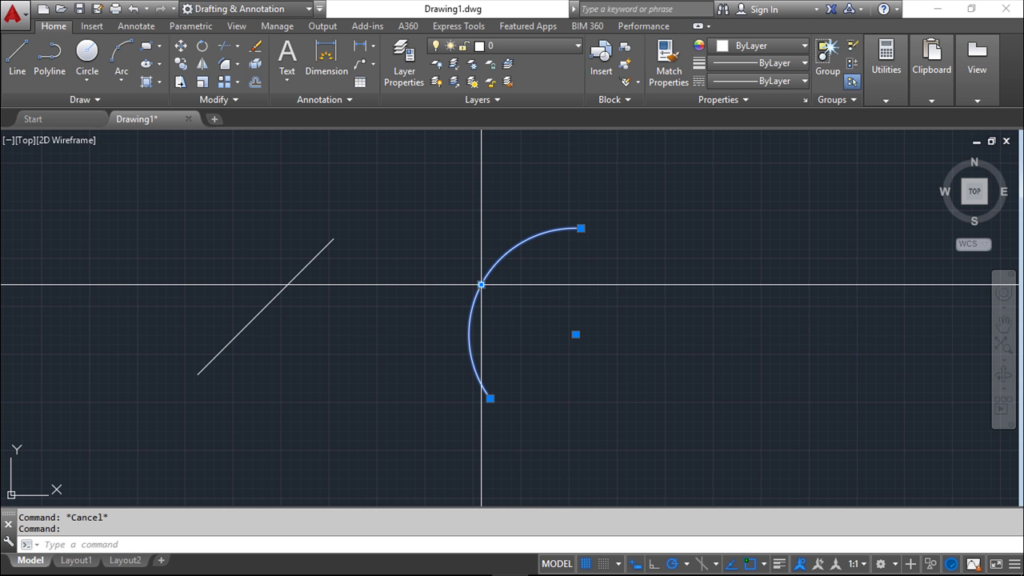
mouse_move(480, 285)
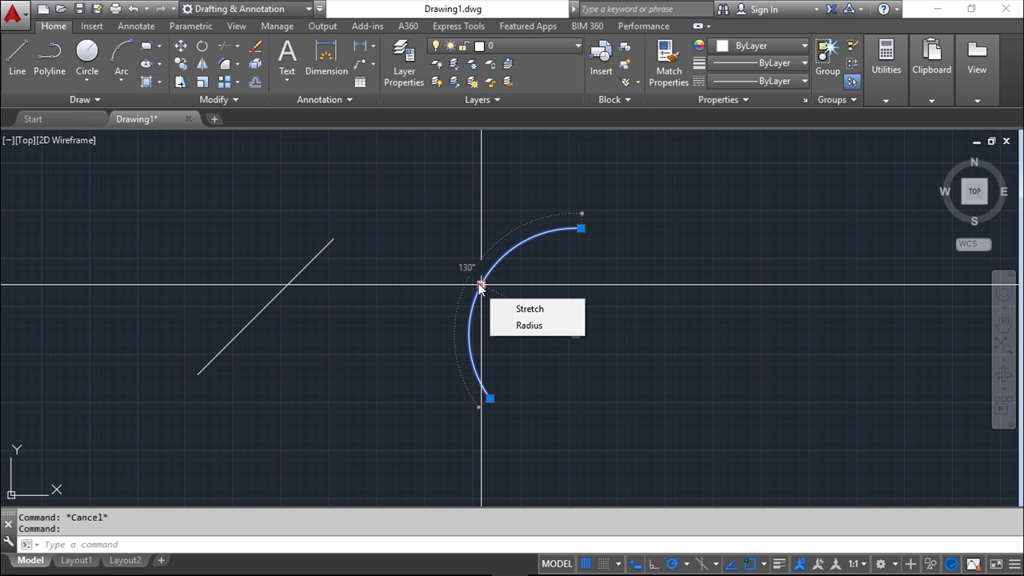
left_click(481, 285)
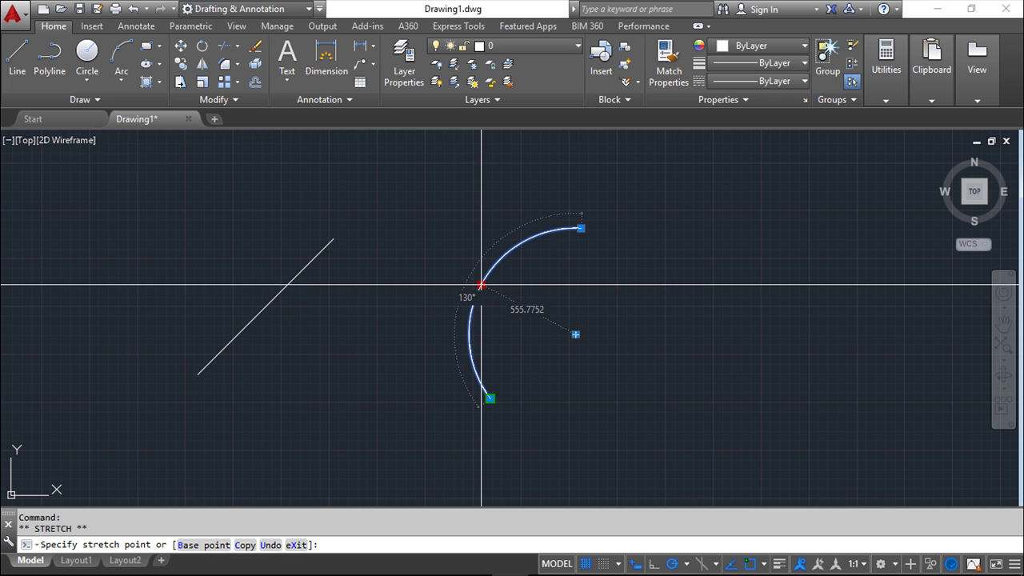
key("Escape")
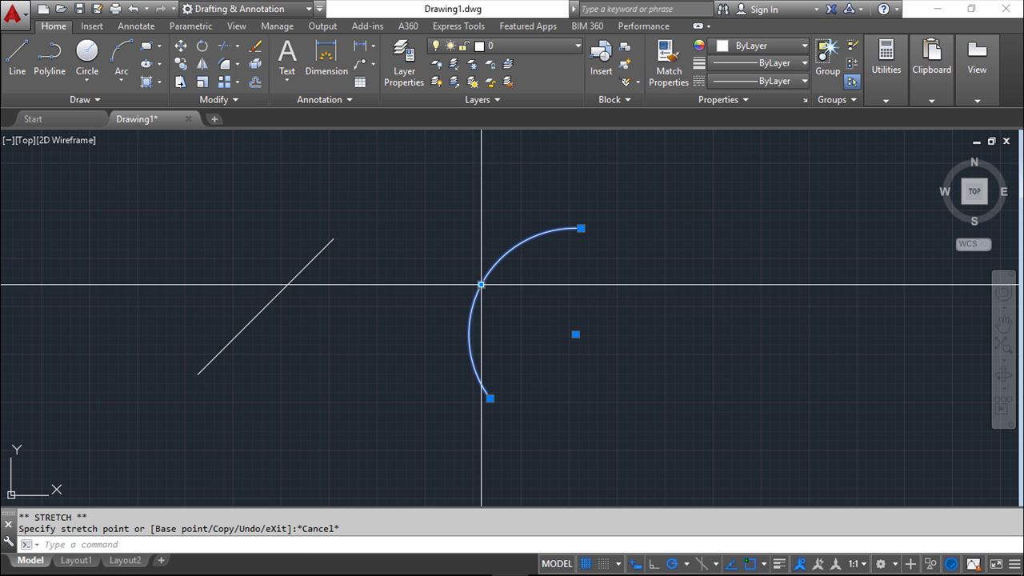
left_click(481, 284)
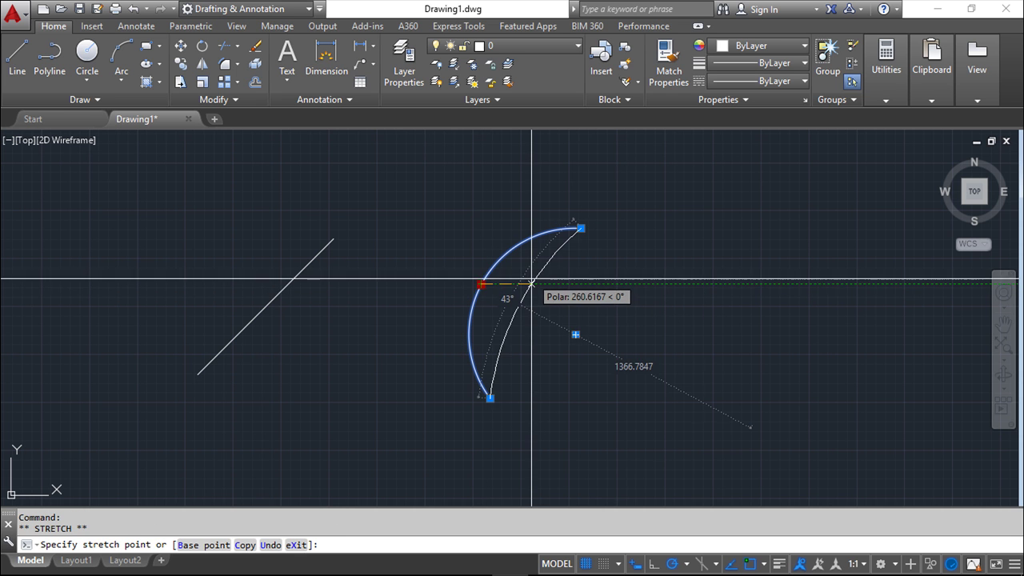
key("Escape")
key("Escape")
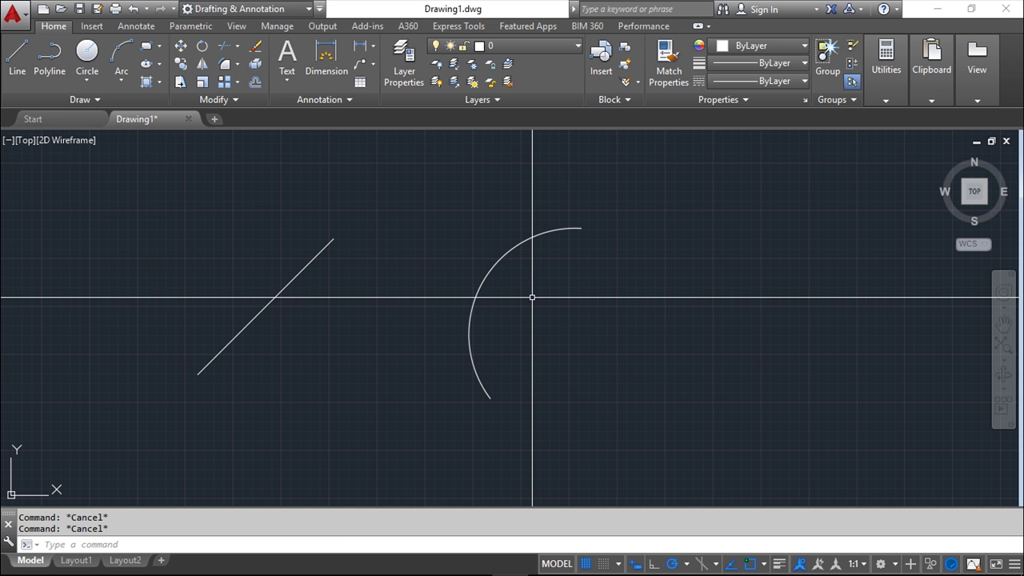
left_click(489, 273)
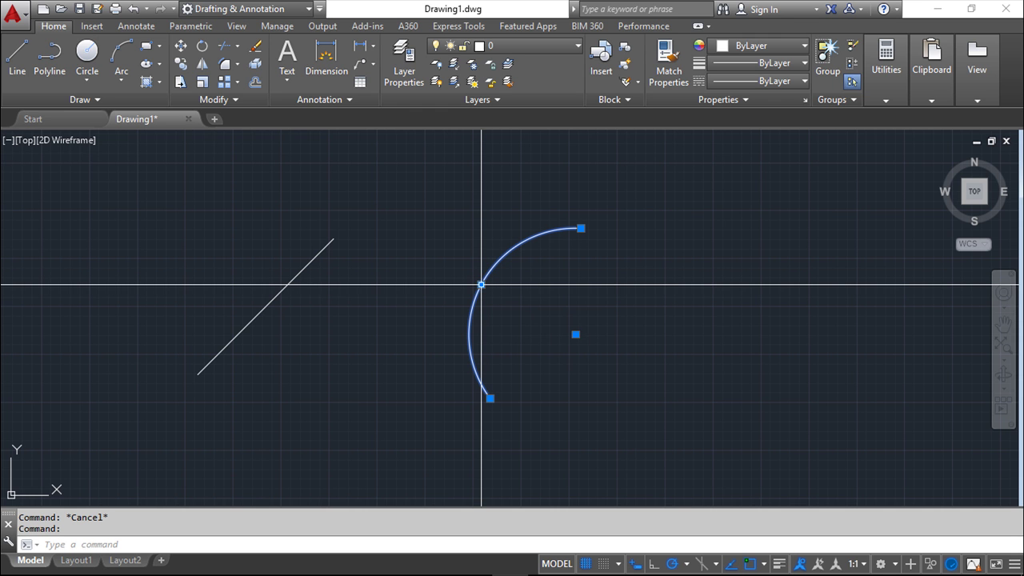
mouse_move(481, 285)
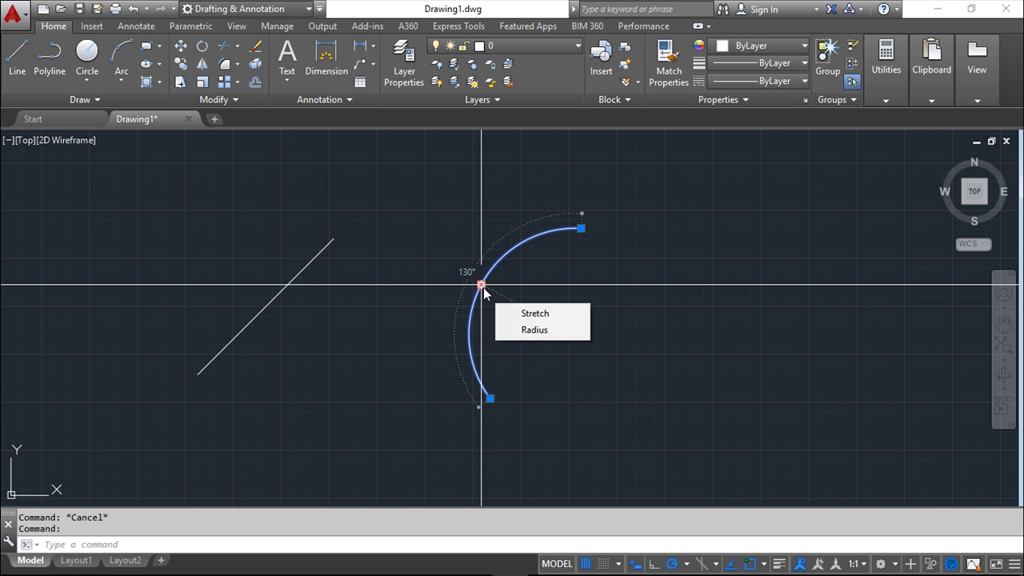
left_click(532, 331)
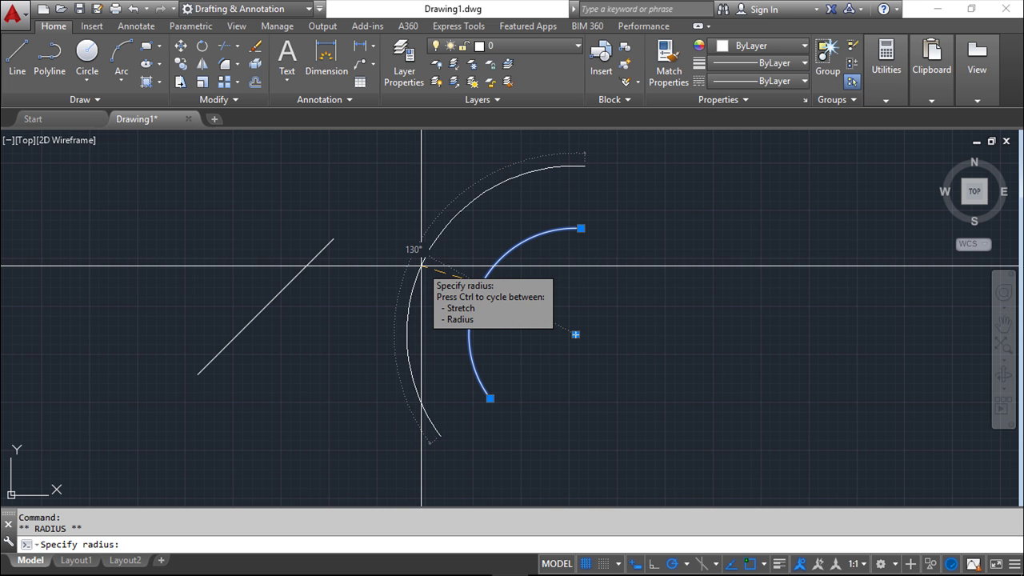
key("Escape")
key("Escape")
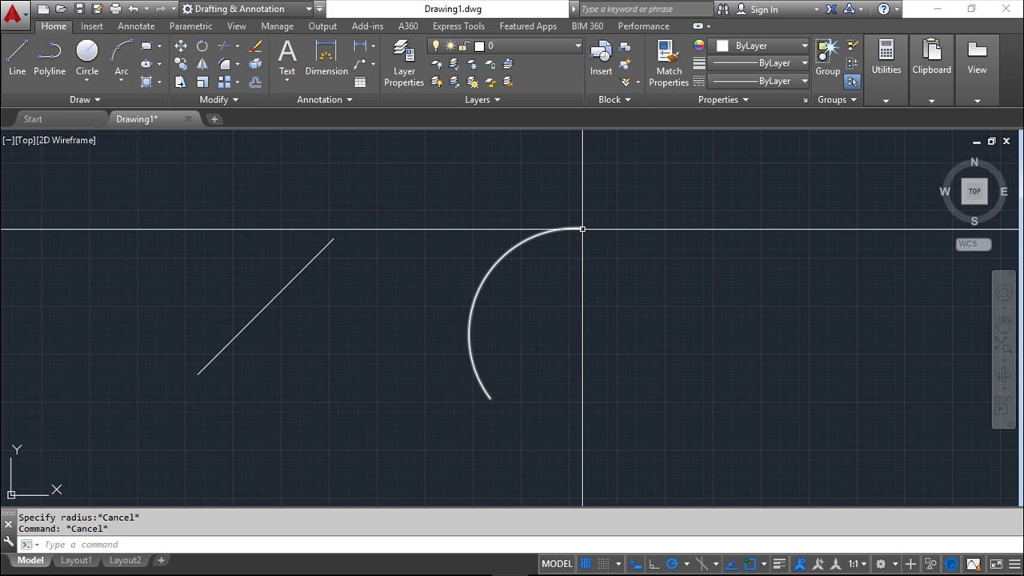
Step: Stretch the arc's top endpoint by 40, then cancel a trial midpoint stretch
left_click(483, 279)
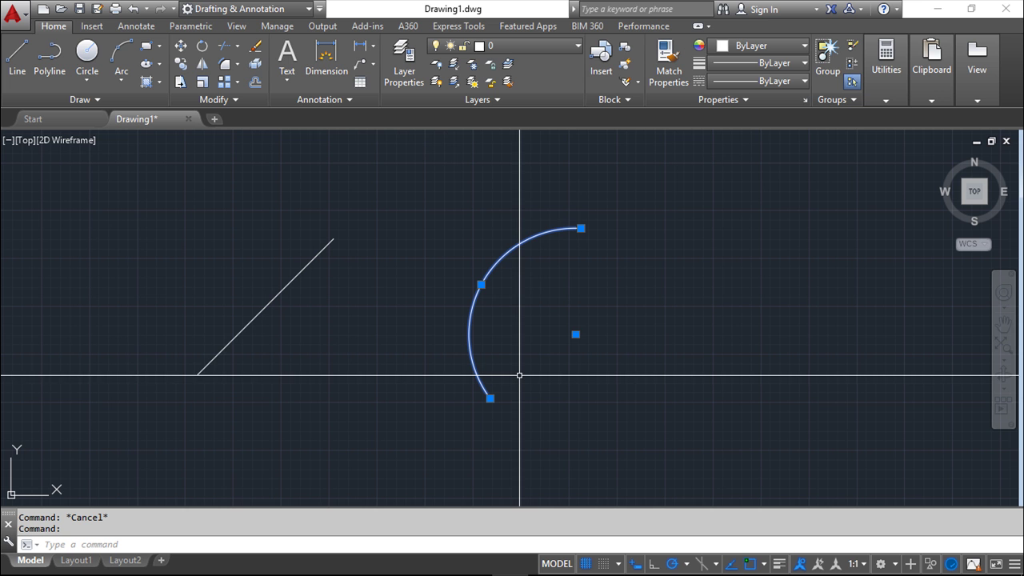
left_click(581, 229)
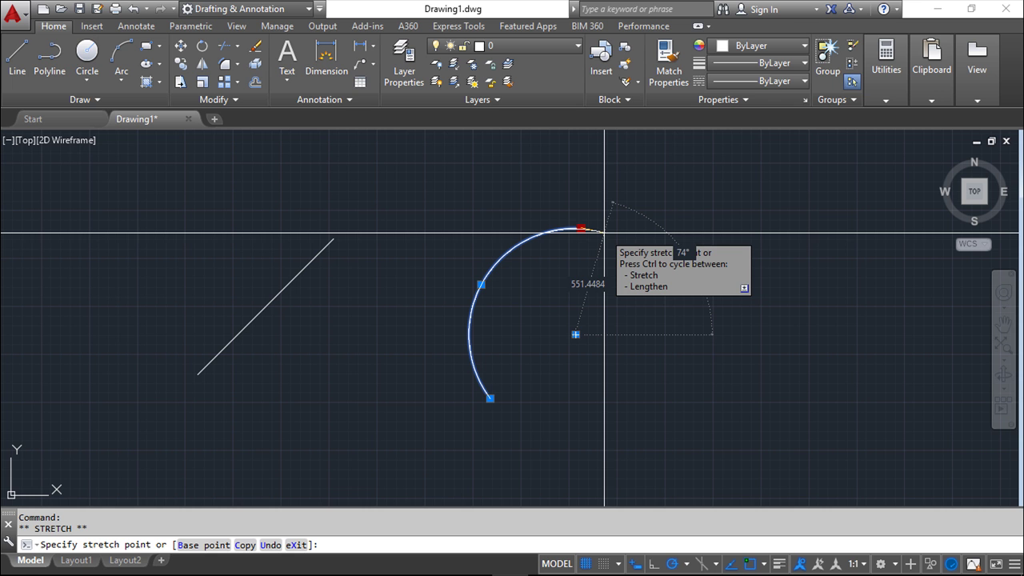
type("40")
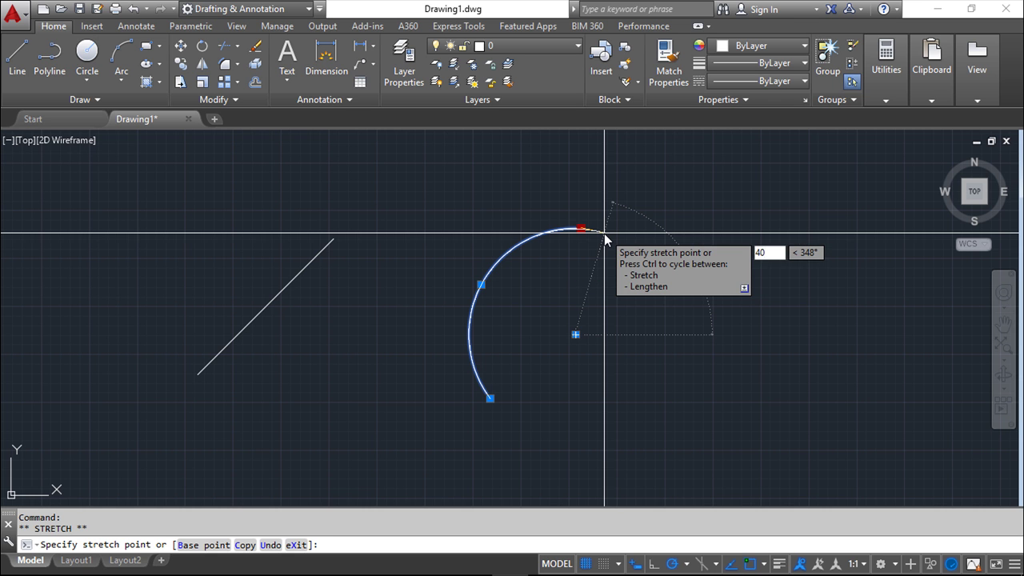
key("Return")
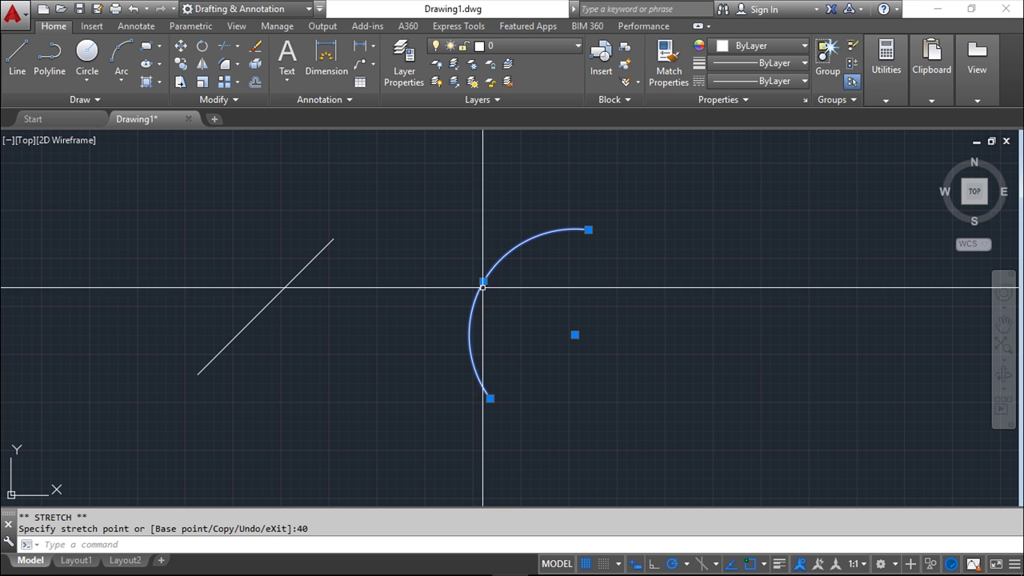
left_click(483, 282)
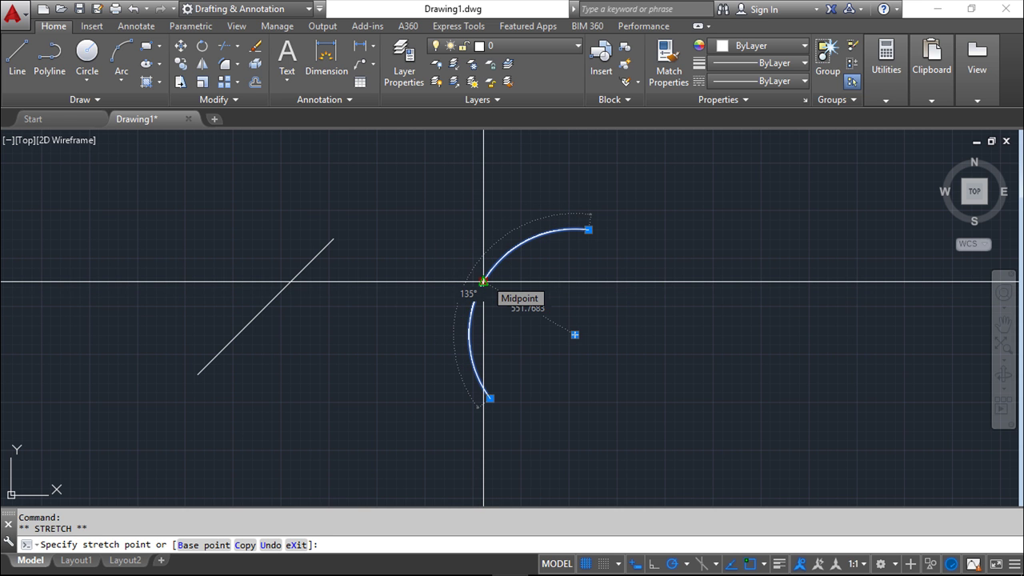
key("Escape")
key("Escape")
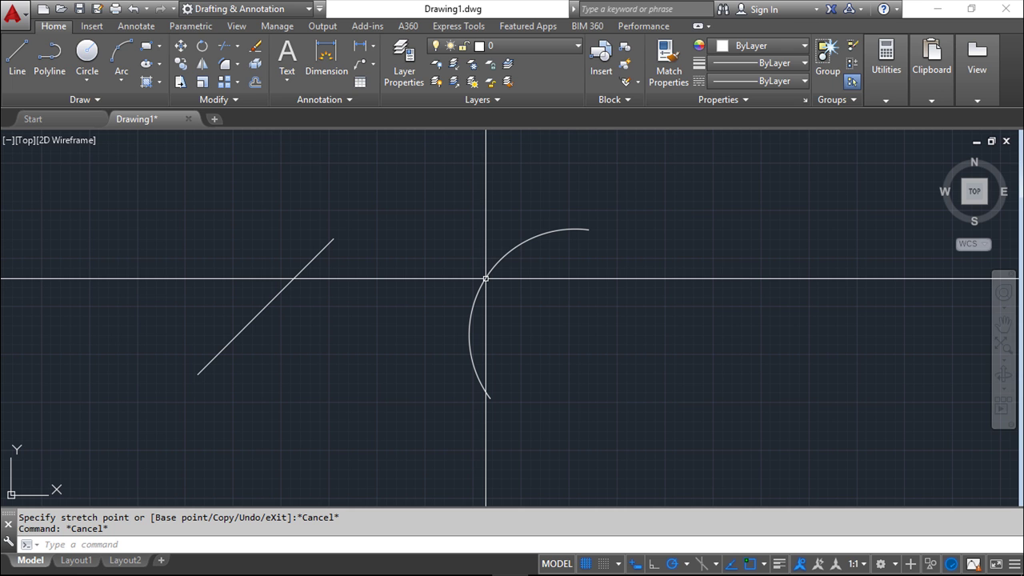